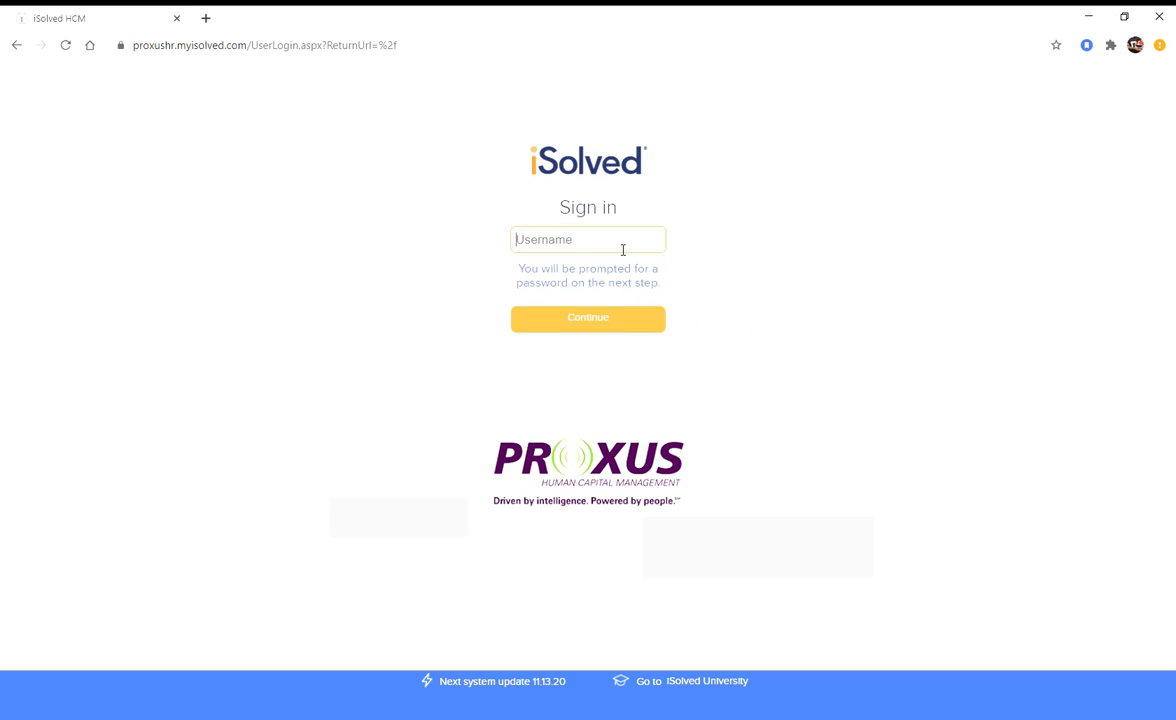
Sign in to iSolved HCM with the account username and the saved password.
click(598, 323)
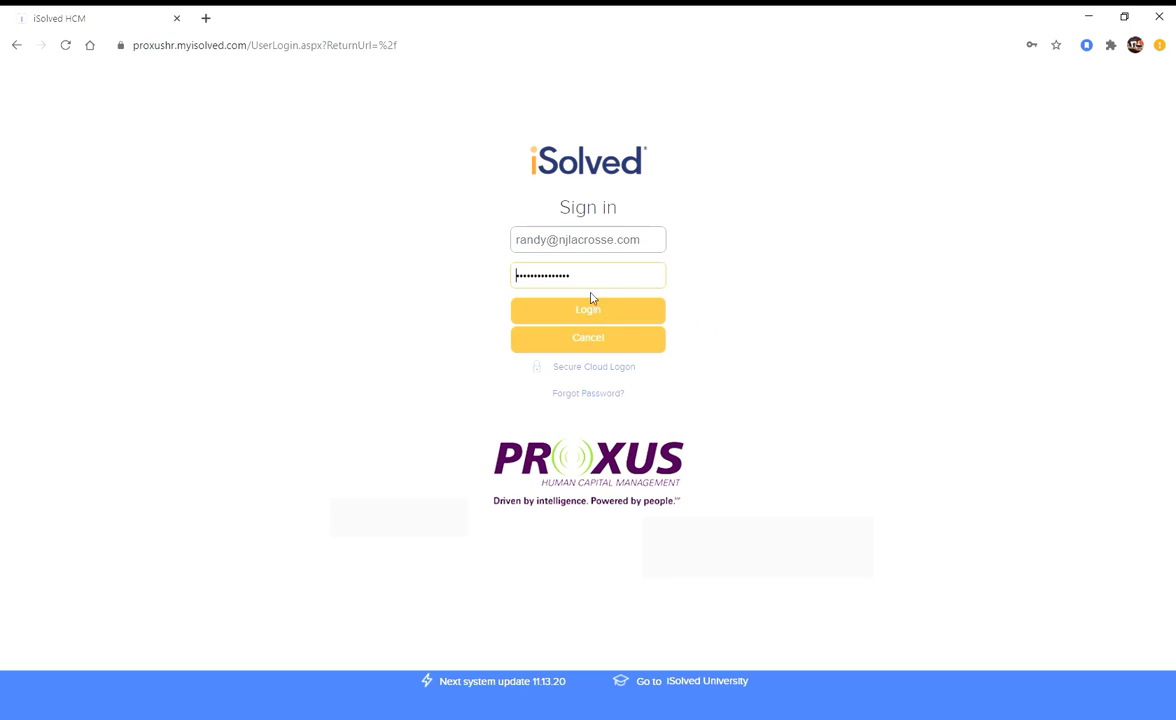
click(594, 312)
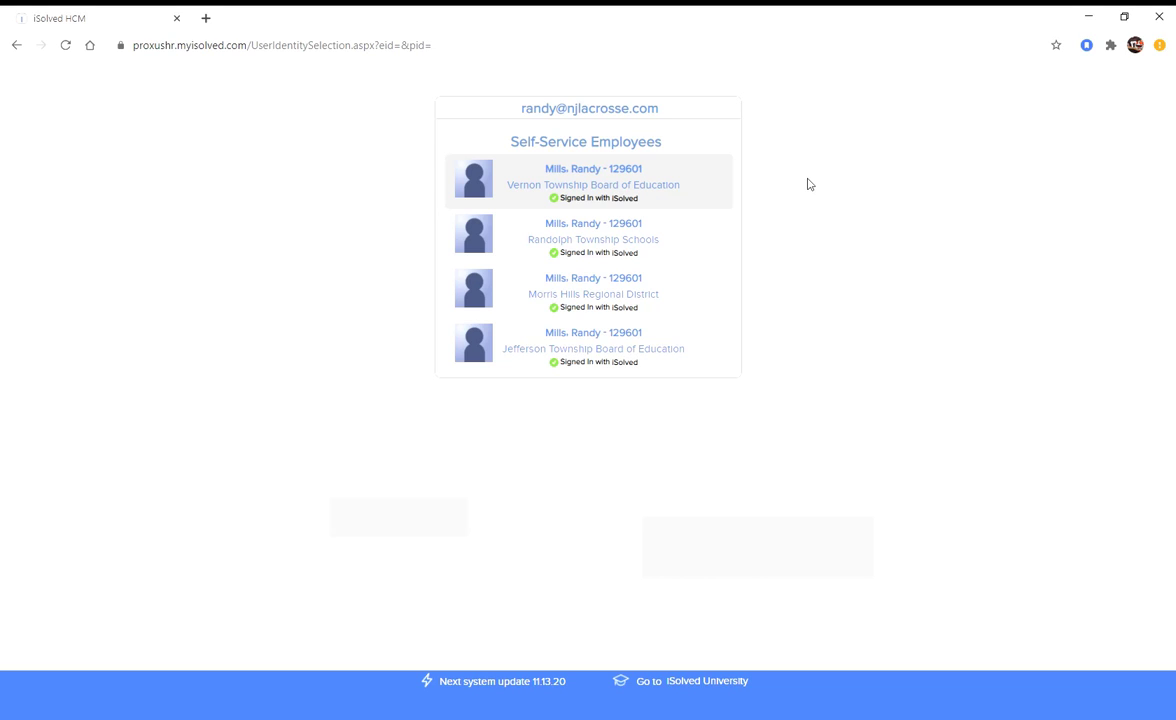
Open Direct Deposit Updates for the Vernon Township Board of Education profile.
click(546, 181)
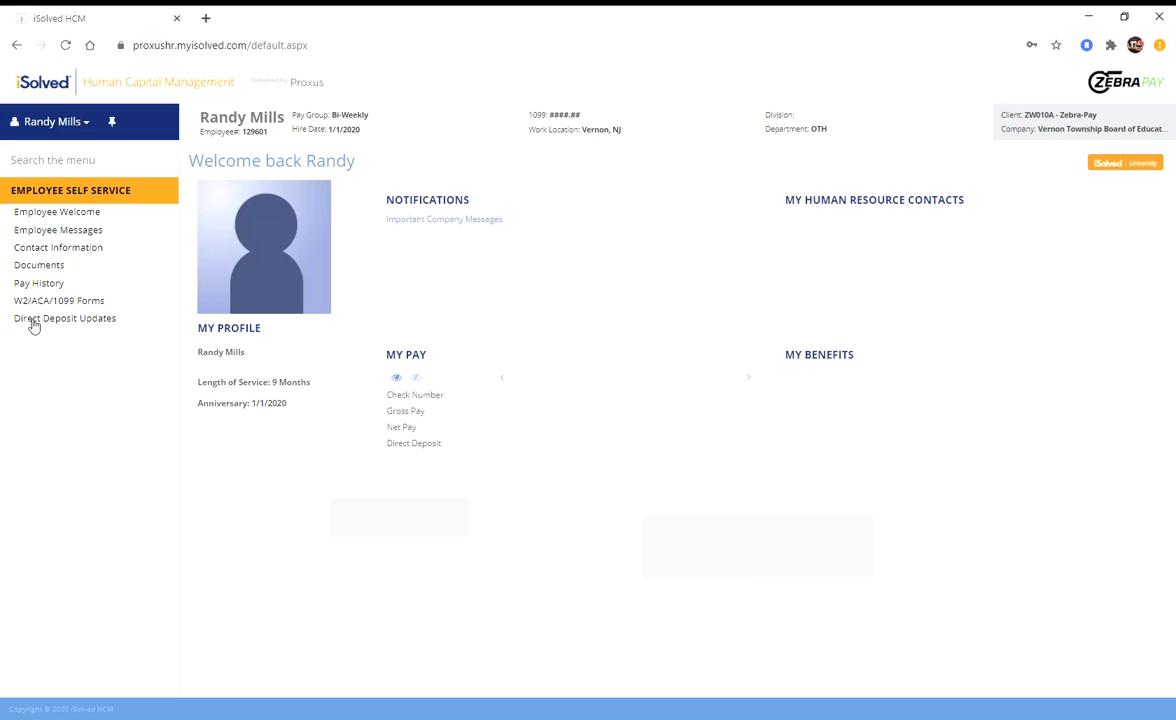
click(33, 321)
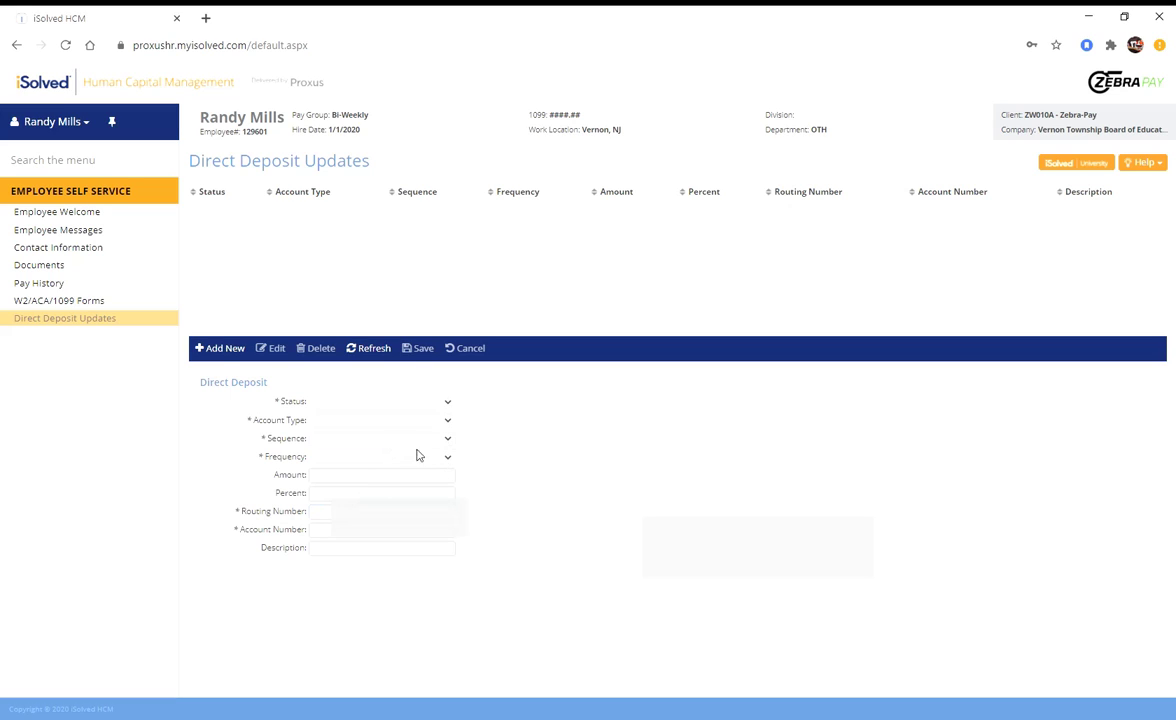
Add a new deposit with status Active, account type Checking, sequence Remaining Net, frequency Every Pay.
click(224, 350)
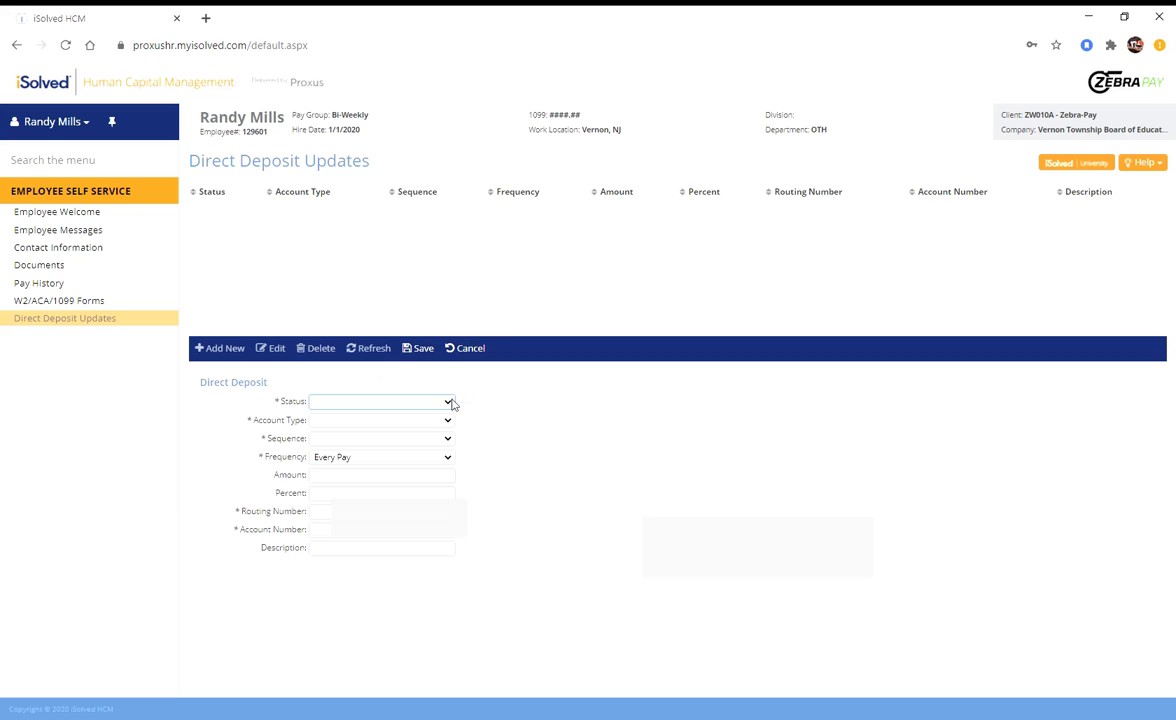
click(451, 402)
click(440, 428)
click(446, 424)
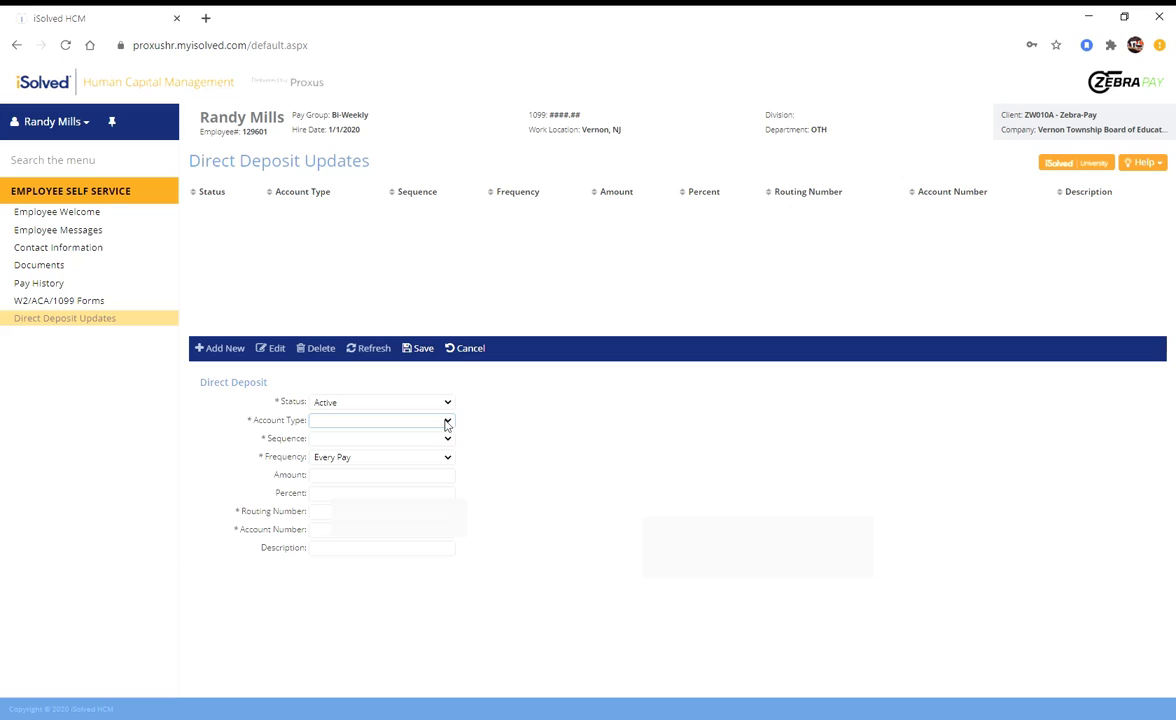
click(436, 448)
click(446, 440)
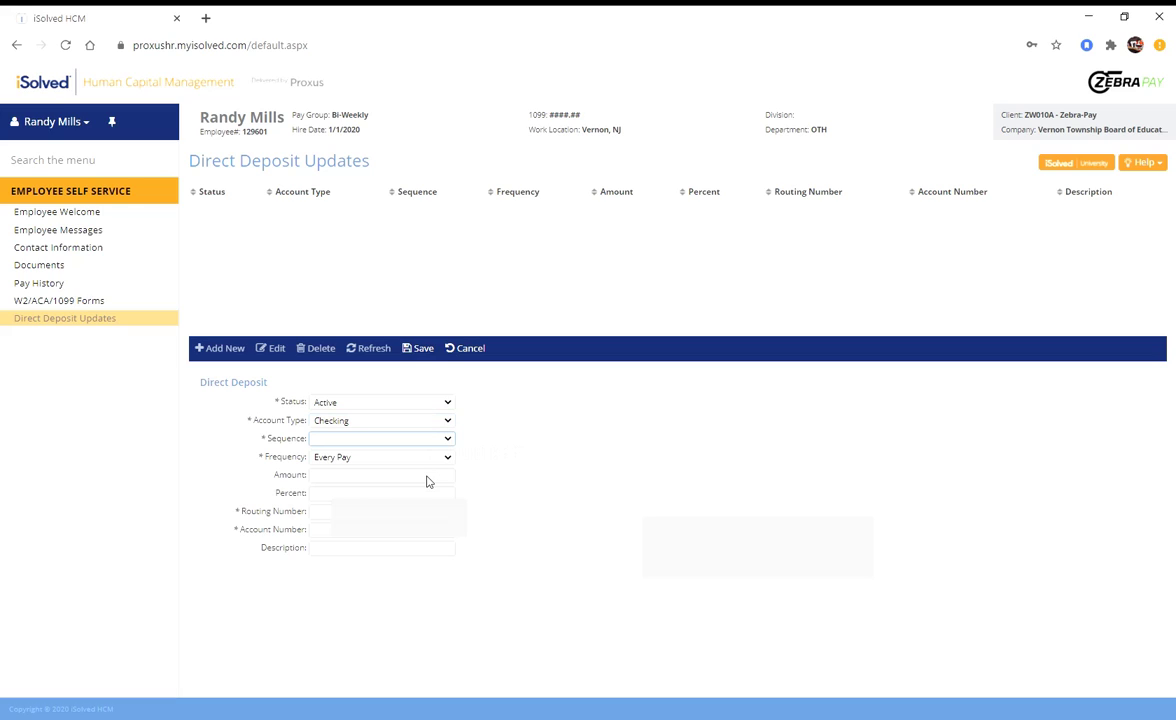
click(426, 482)
click(450, 461)
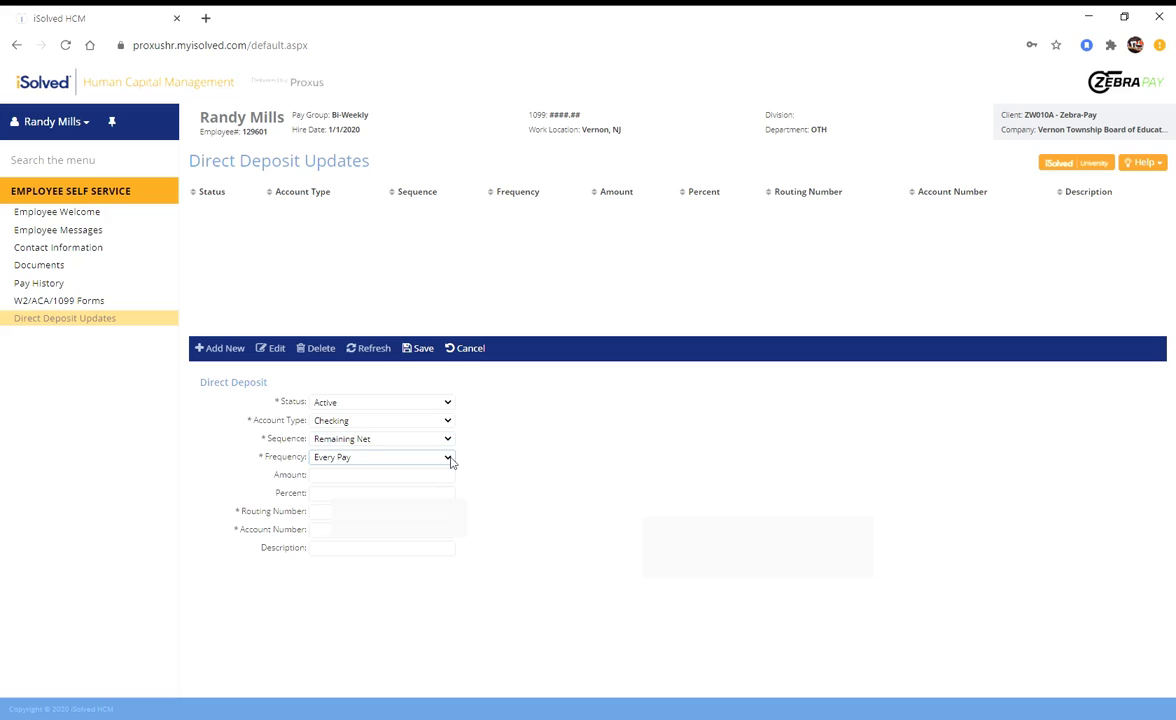
click(395, 514)
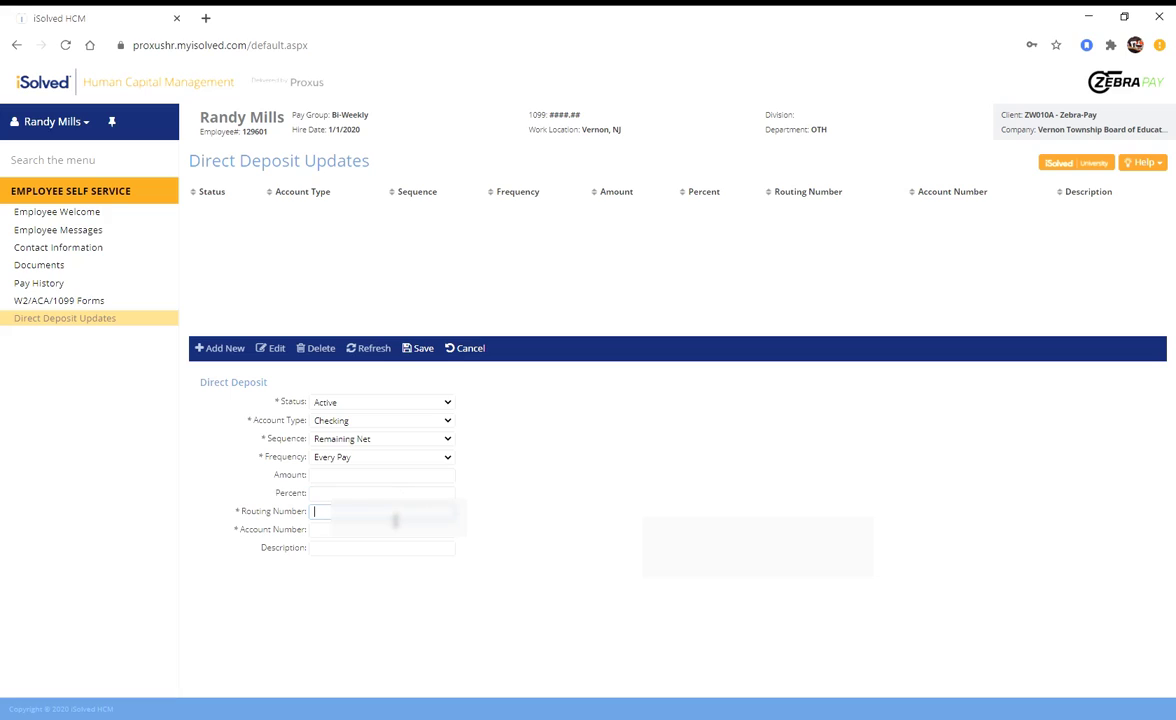
Enter the bank routing number and account number, with description WF-1.
text(125000)
key(BackSpace)
key(BackSpace)
key(BackSpace)
key(BackSpace)
key(BackSpace)
key(BackSpace)
key(BackSpace)
key(BackSpace)
key(BackSpace)
text(1250***)
key(Tab)
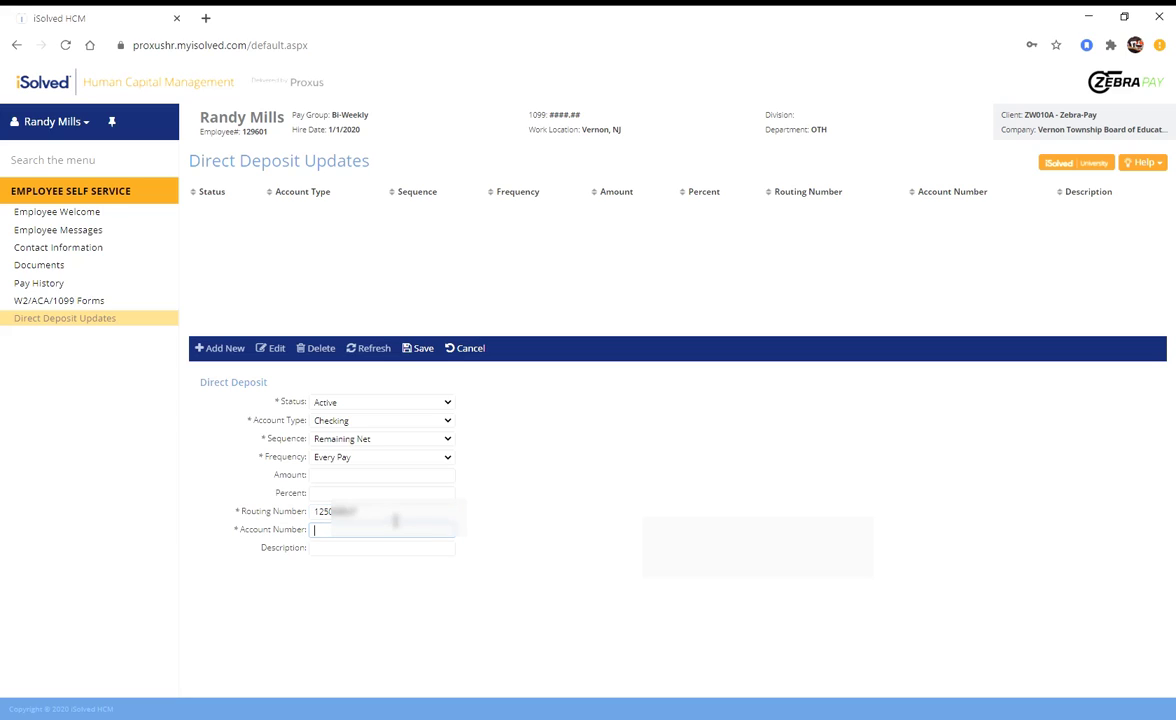
text(3957*****)
click(348, 552)
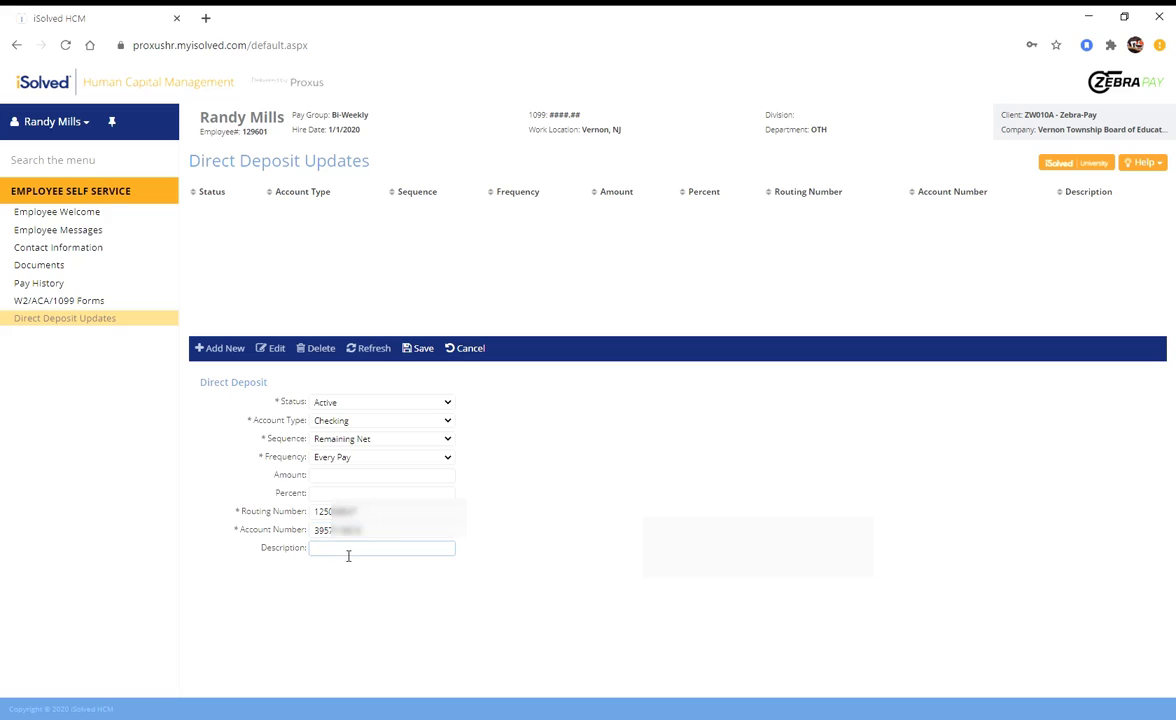
text(WF-1)
Save the WF-1 checking deposit so it appears as an Active row.
click(424, 349)
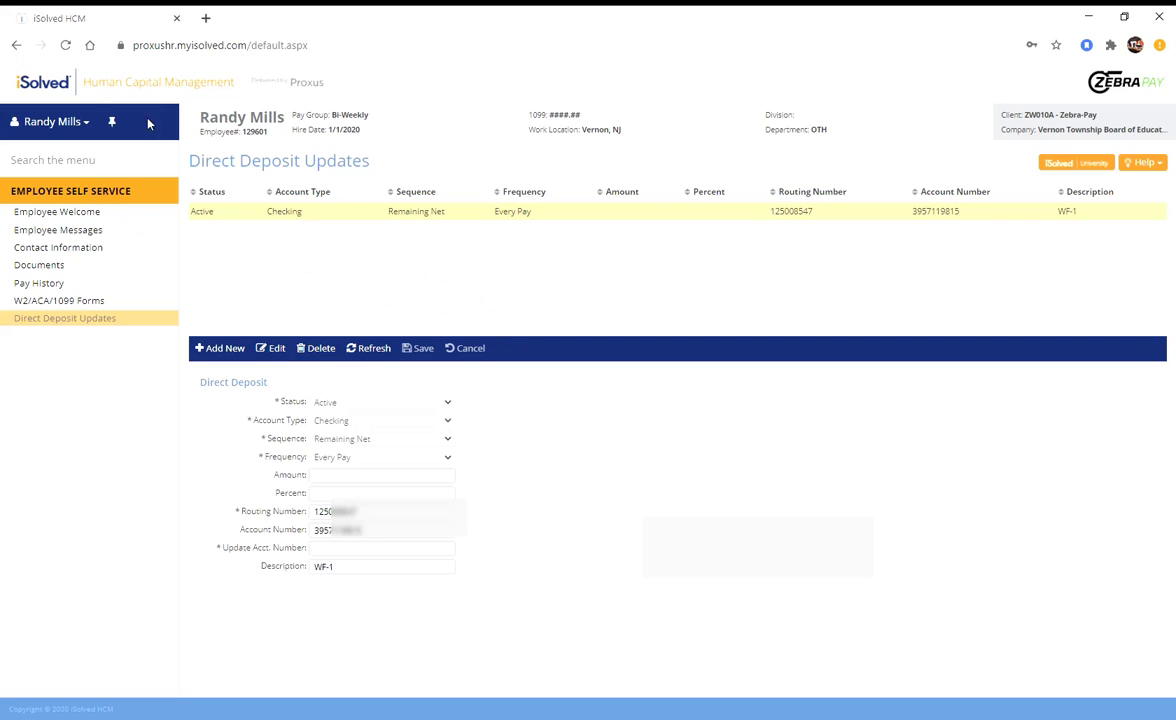
Return to the profile list and open Jefferson Township Board of Education's Direct Deposit Updates.
click(16, 46)
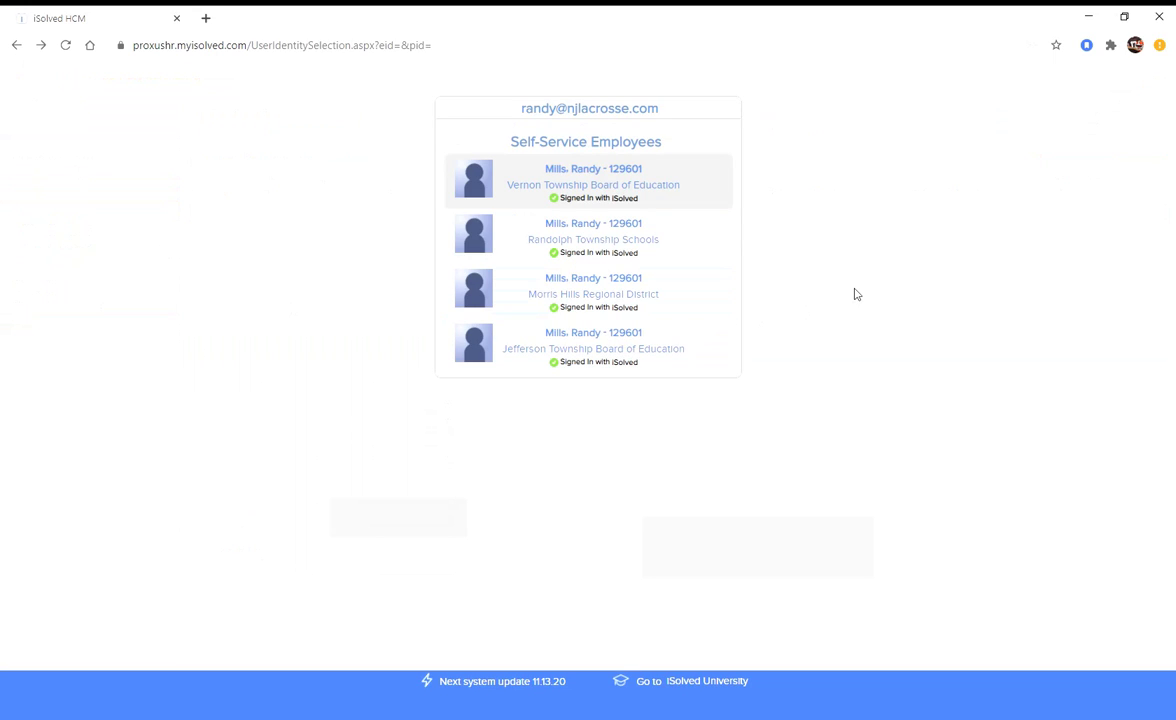
click(634, 343)
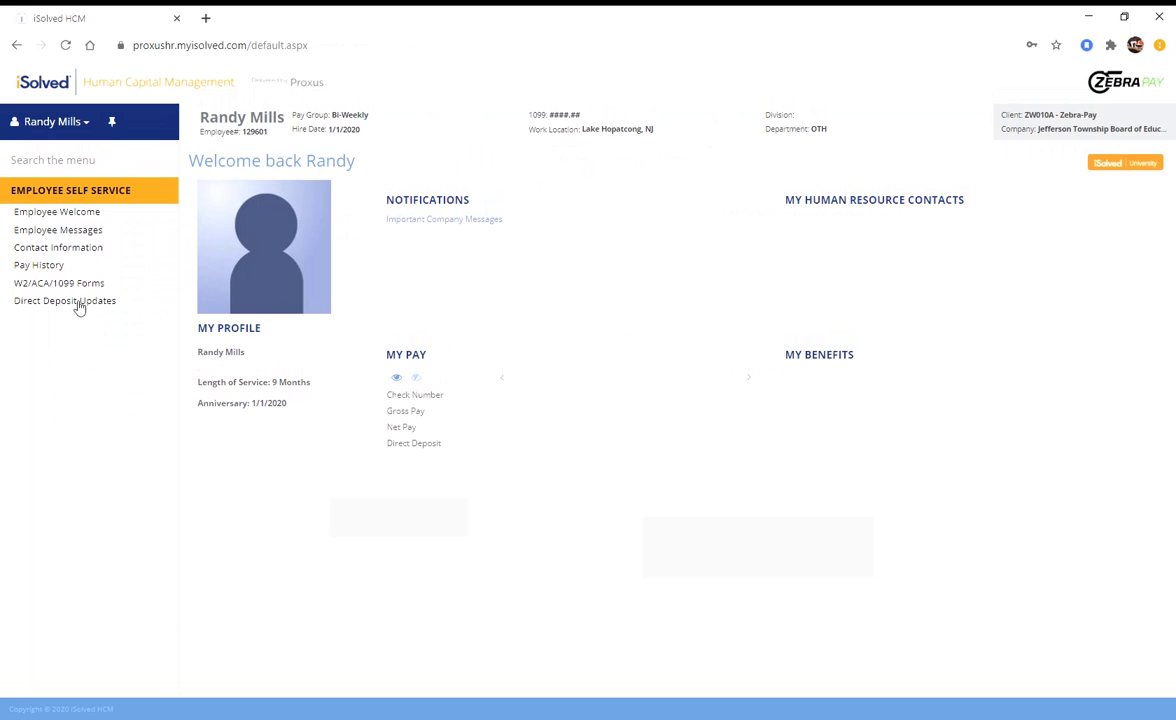
click(78, 302)
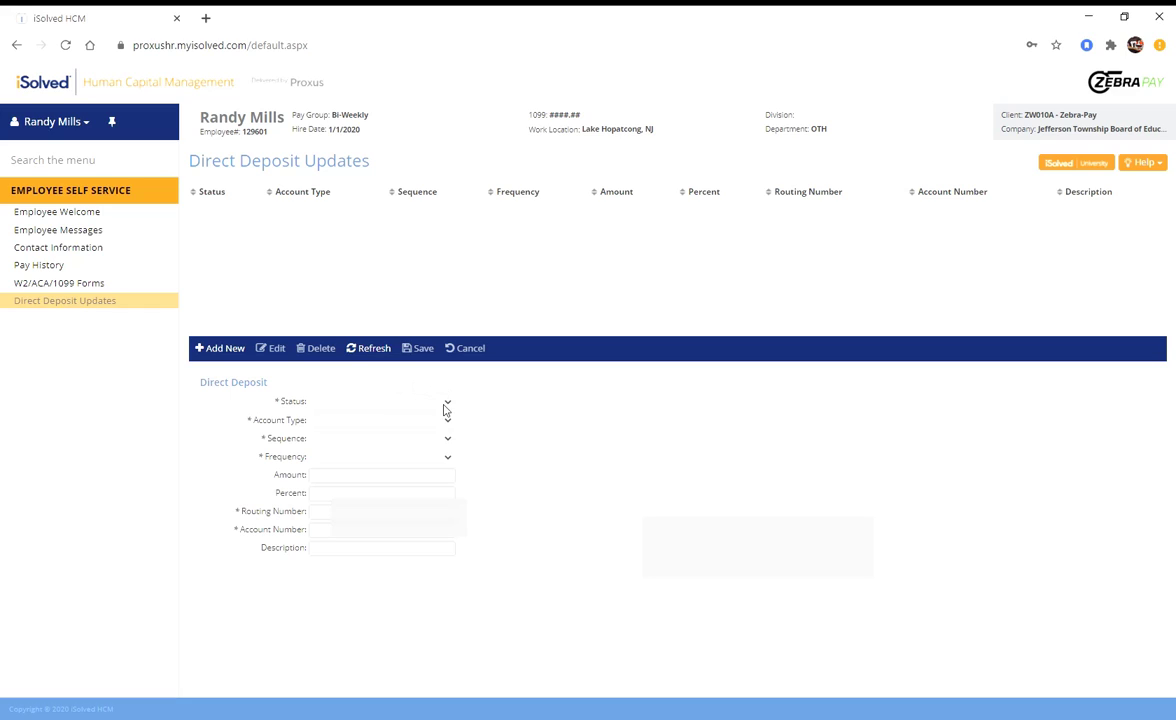
Add a new deposit set to Active, Checking, and Remaining Net.
click(224, 349)
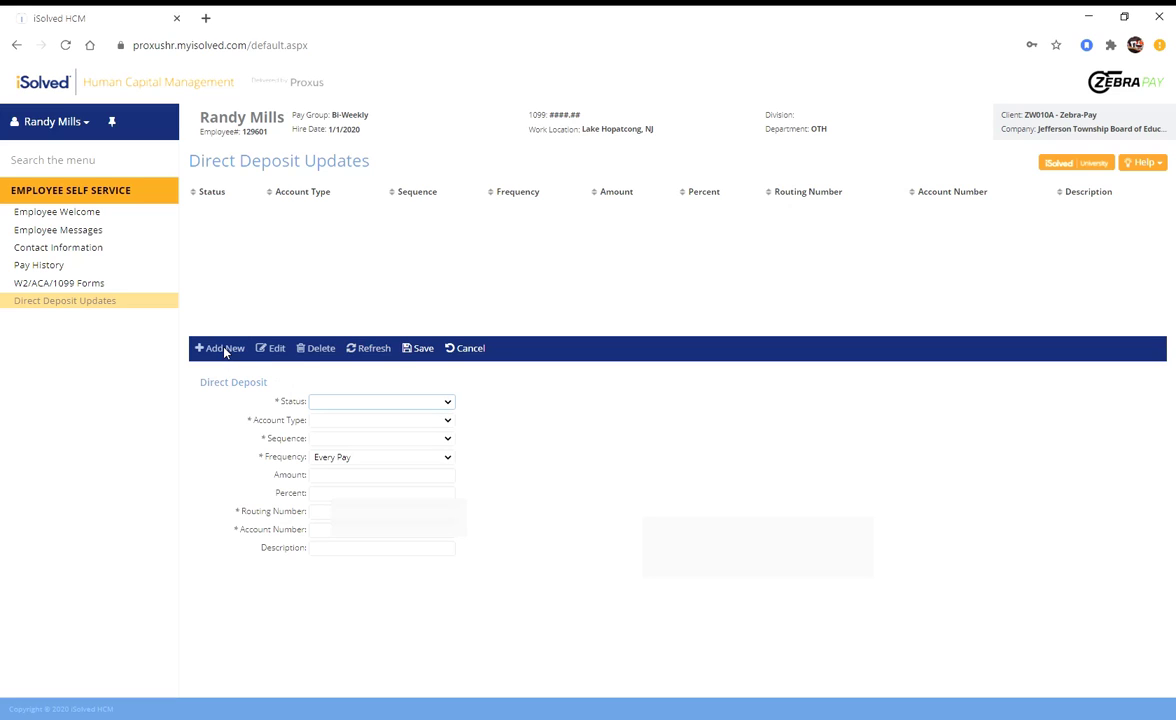
click(405, 402)
click(394, 431)
click(387, 447)
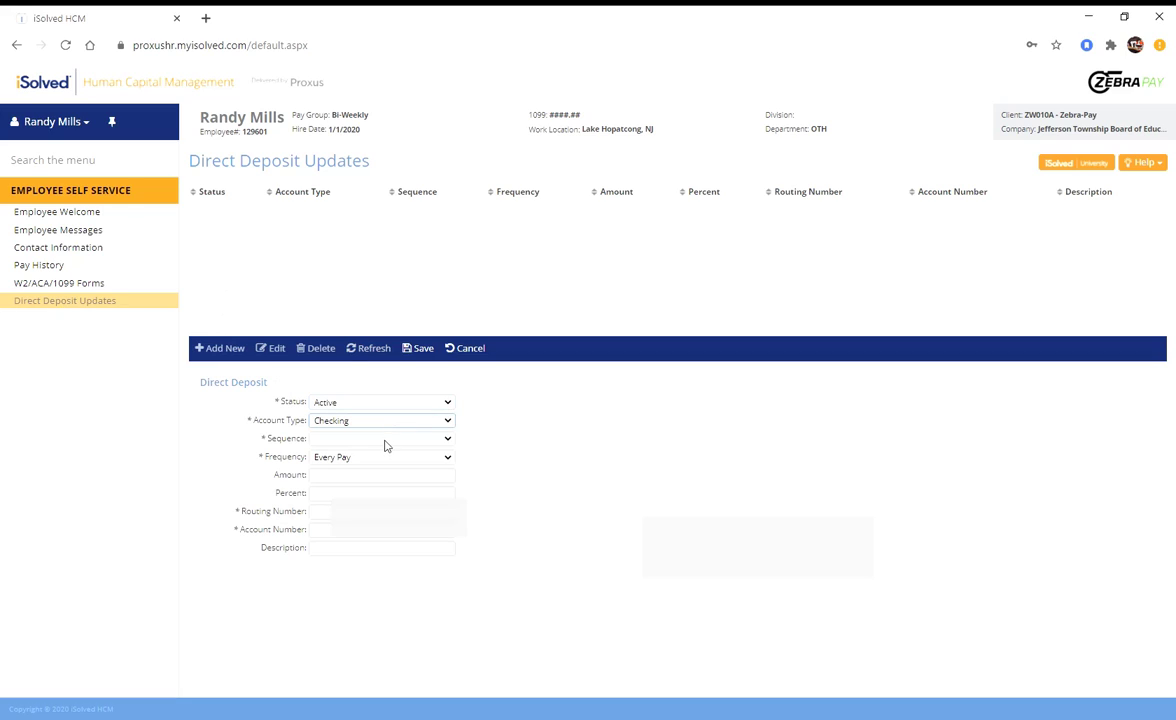
click(385, 440)
click(370, 480)
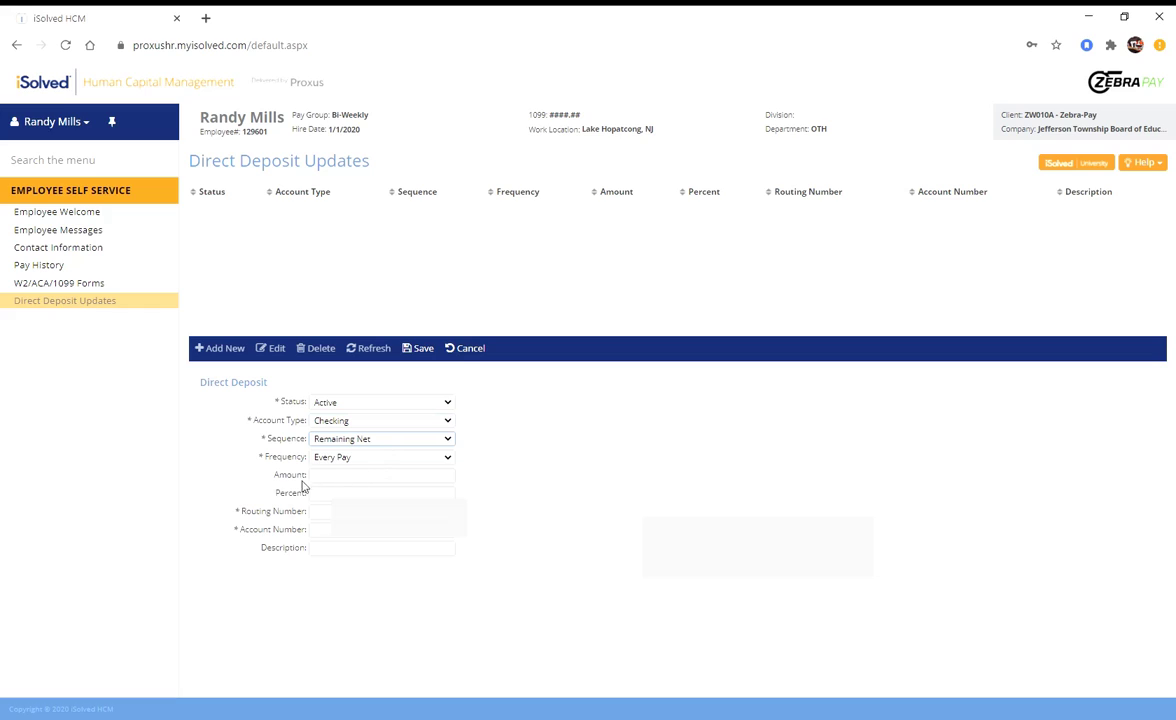
Fill in the routing and account numbers and the description WF-1.
click(339, 513)
text(125000000)
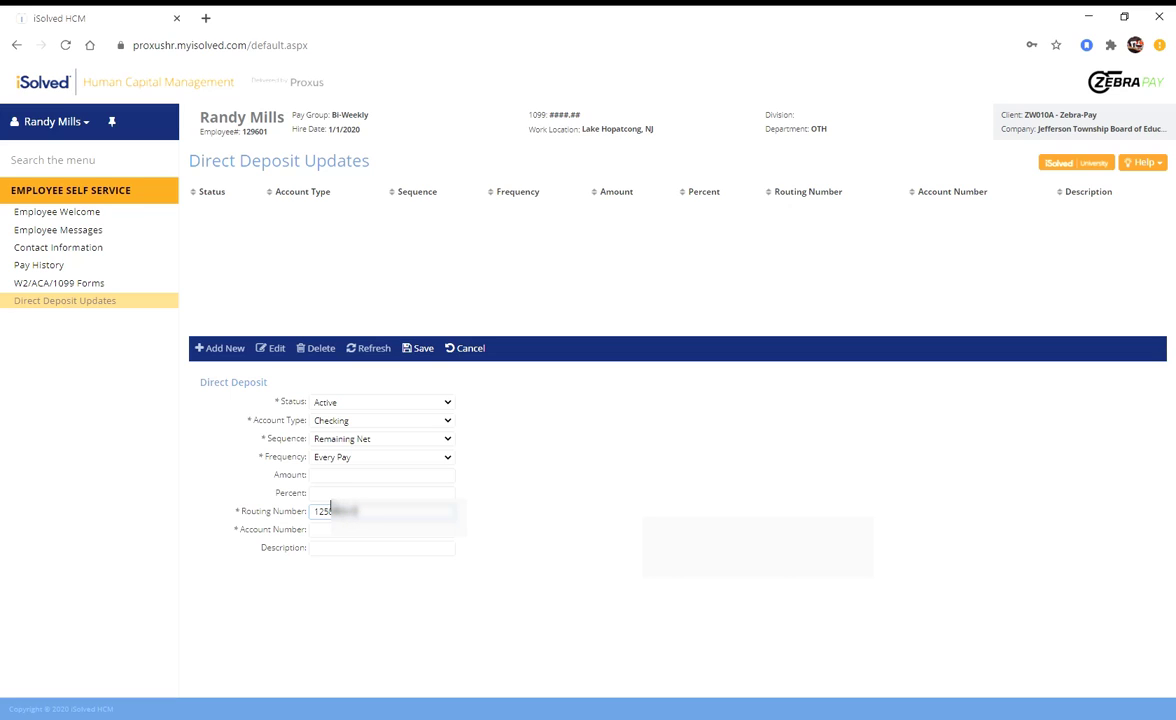
key(BackSpace)
key(BackSpace)
key(BackSpace)
key(BackSpace)
key(BackSpace)
key(BackSpace)
key(BackSpace)
key(BackSpace)
key(BackSpace)
text(12500000)
key(Tab)
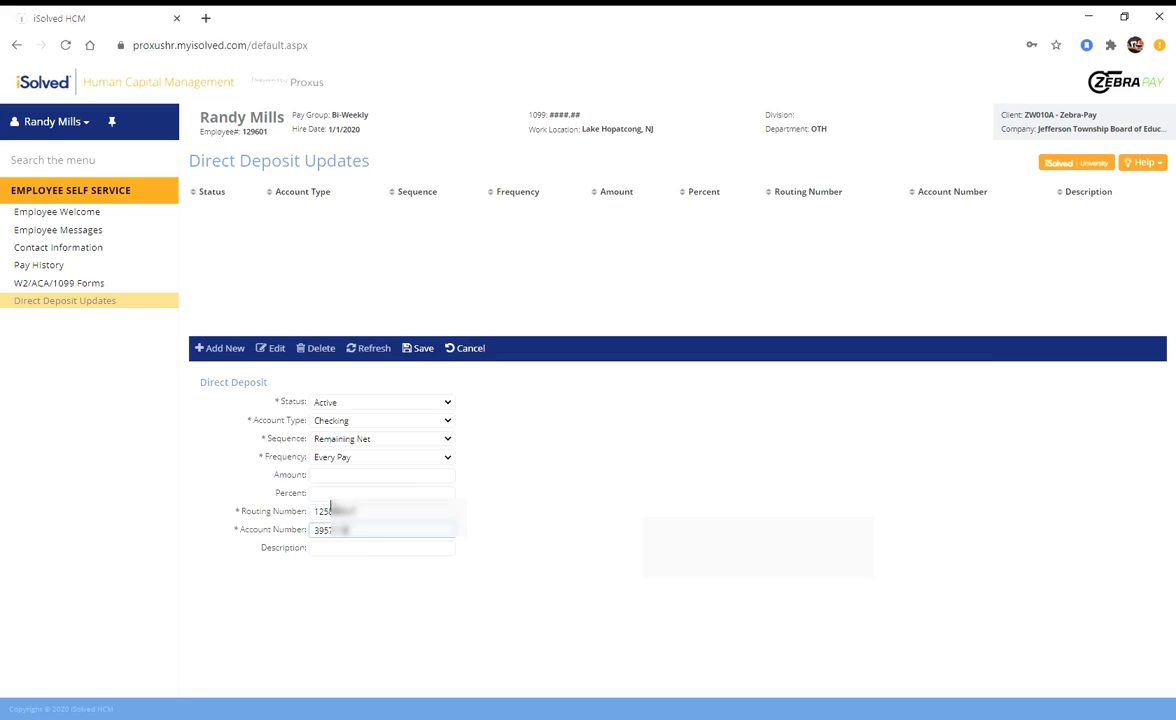
click(353, 549)
text(WF-1)
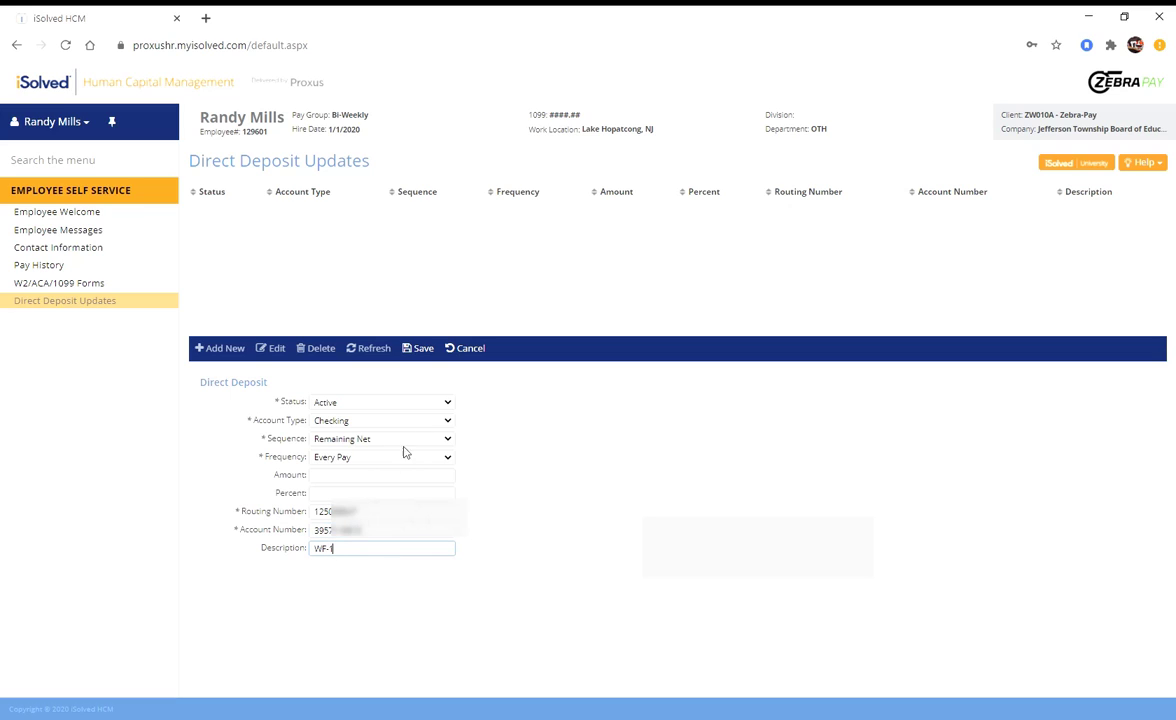
Save the Jefferson Township WF-1 deposit and go back to the employer profile list.
click(428, 358)
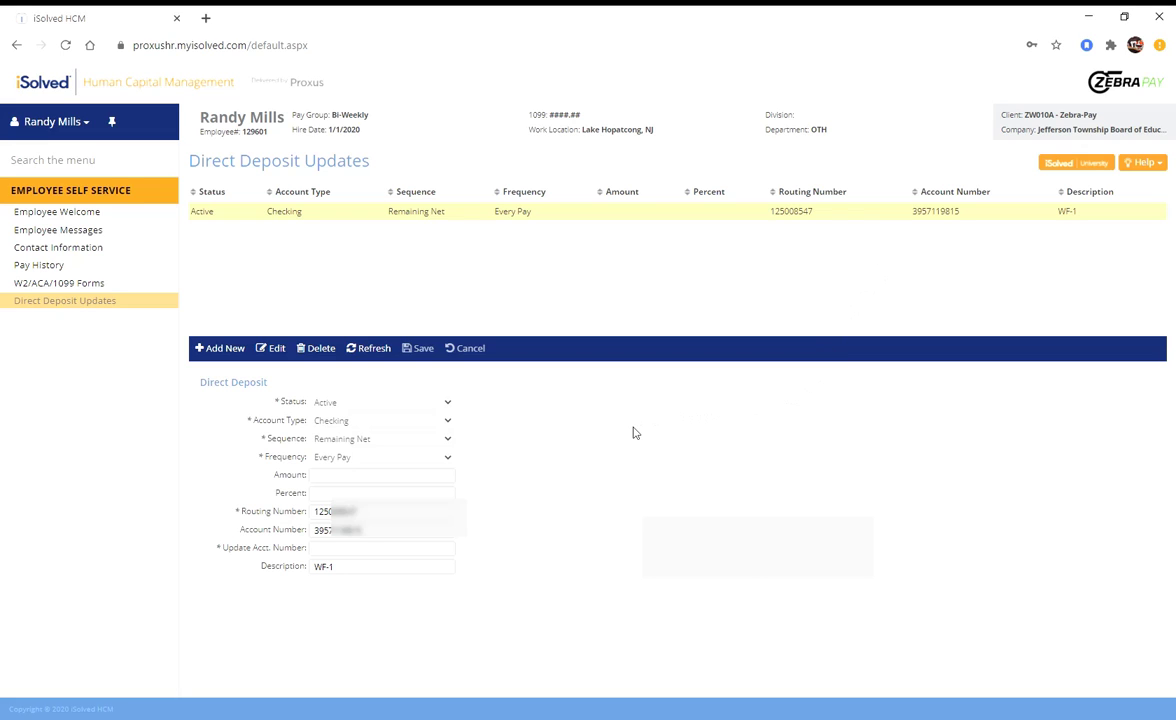
click(17, 45)
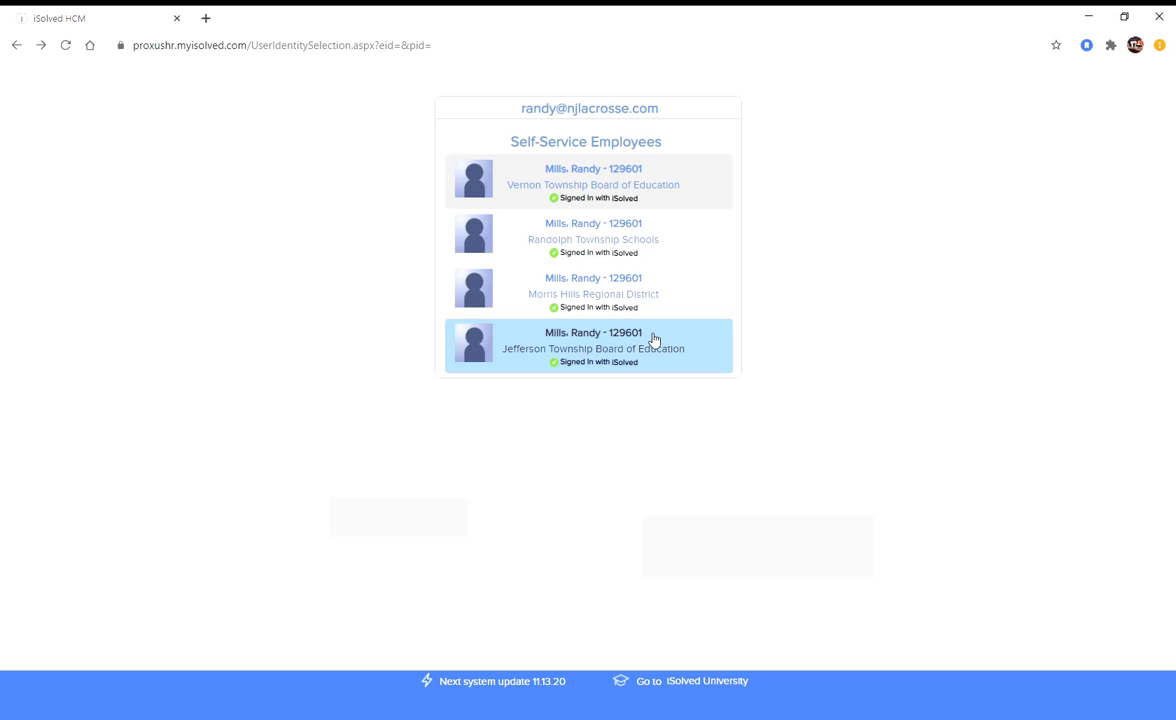
Reopen the Vernon Township Board of Education profile and go to Pay History.
click(628, 184)
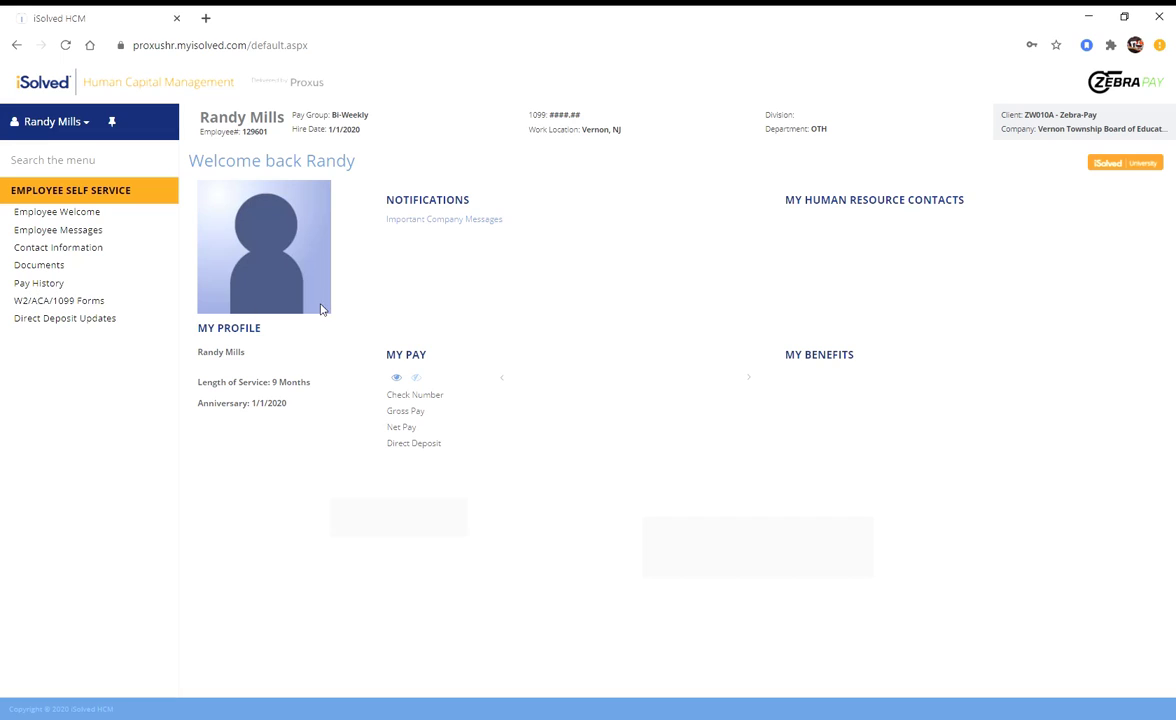
click(55, 287)
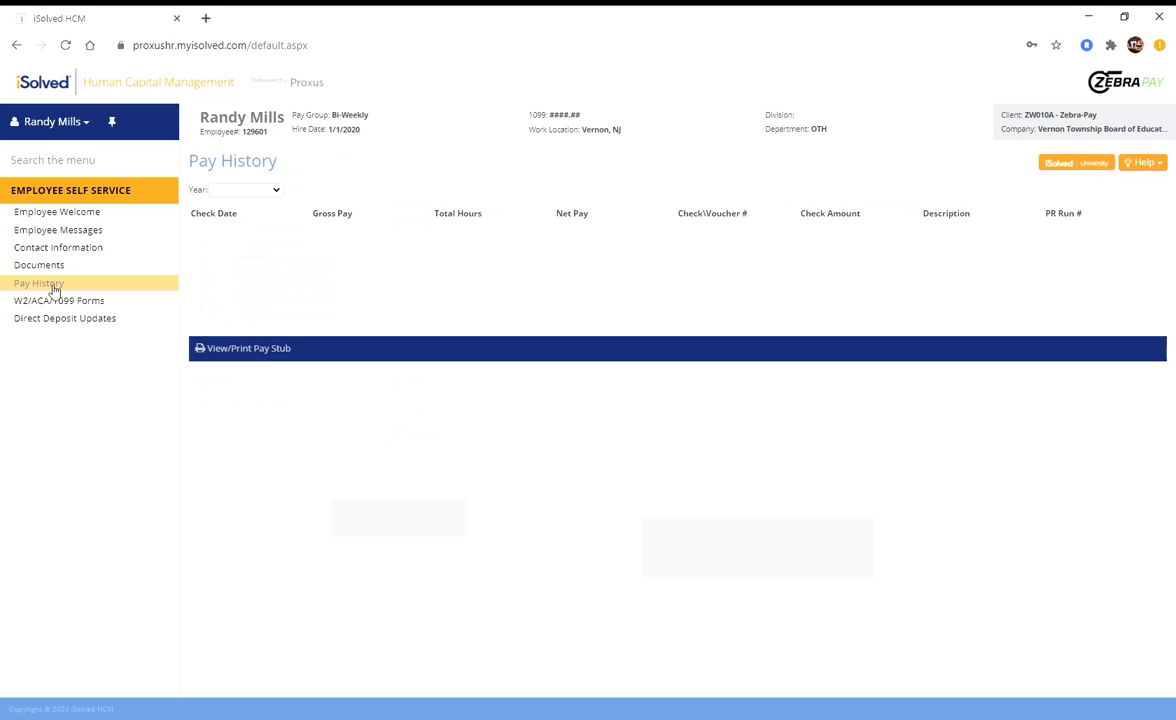